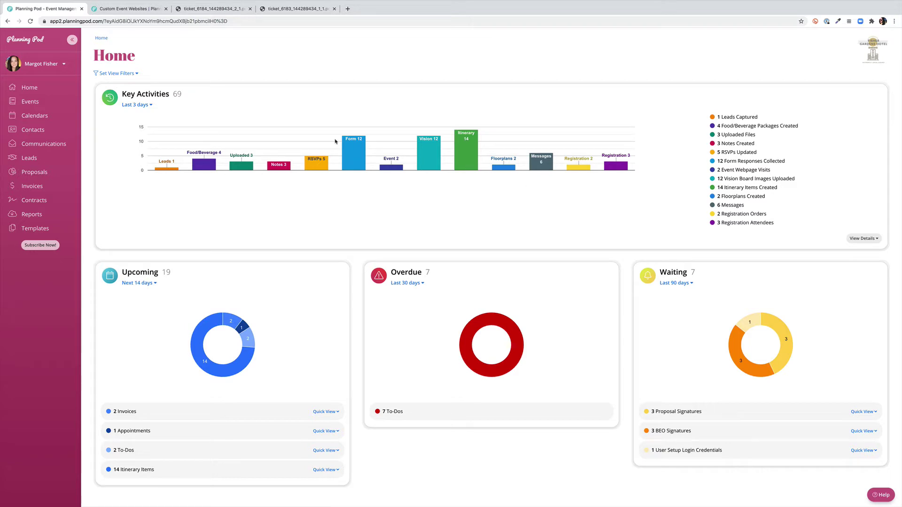
# Go to Account Settings from the account name menu in the sidebar
pyautogui.click(57, 65)
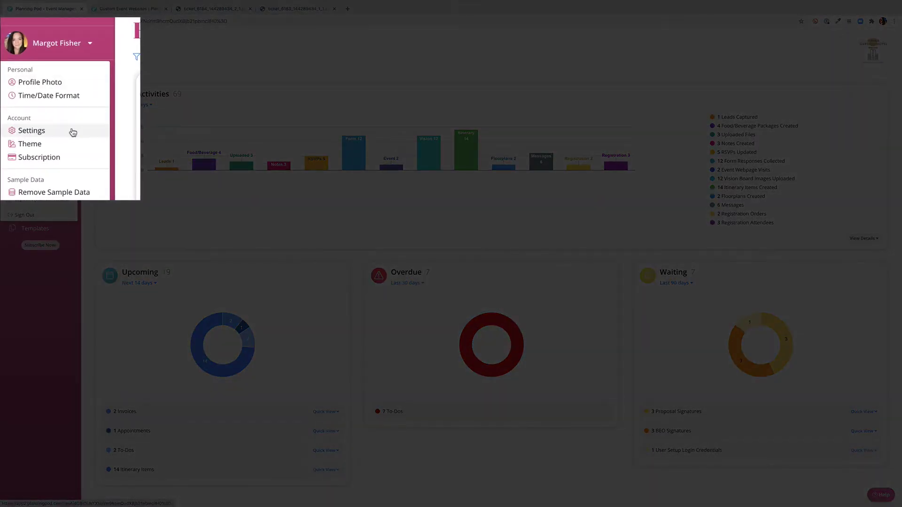
pyautogui.click(72, 131)
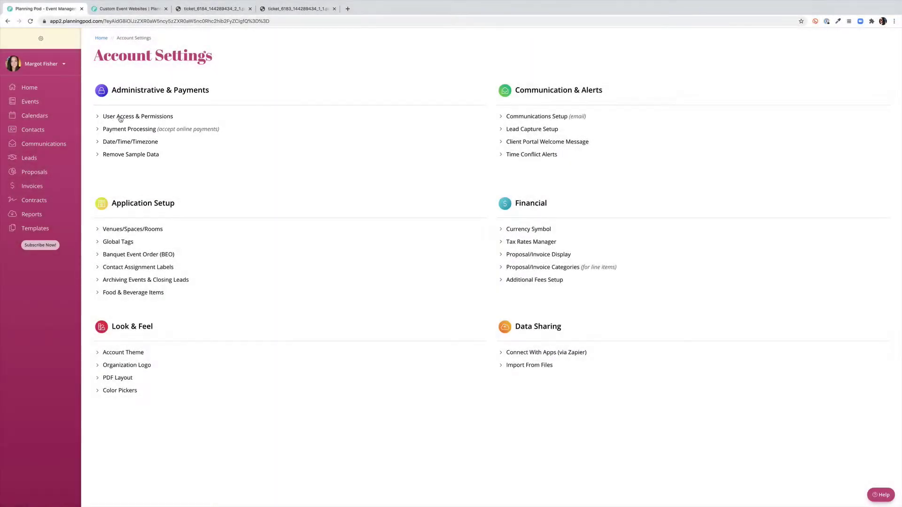
# In User Access & Permissions, set the Vendor group to Access Limited to Read-Only and begin editing its name
pyautogui.click(120, 117)
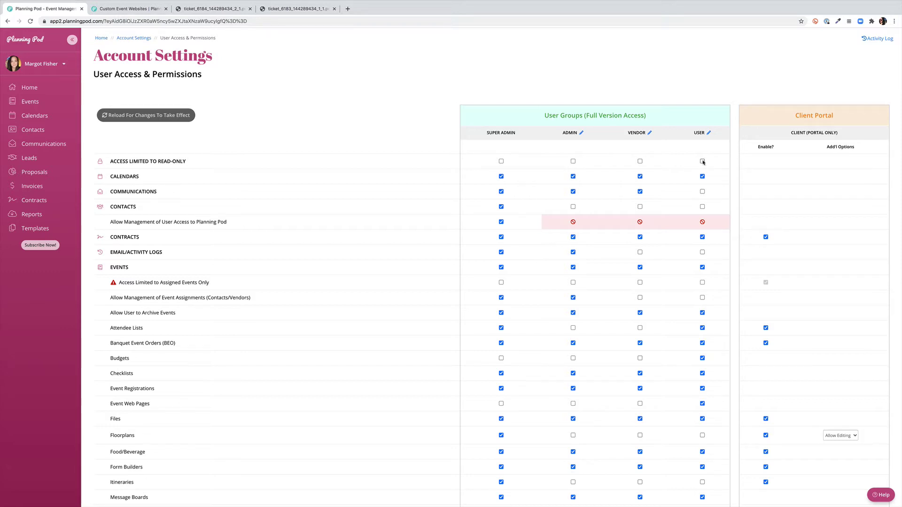
pyautogui.click(640, 161)
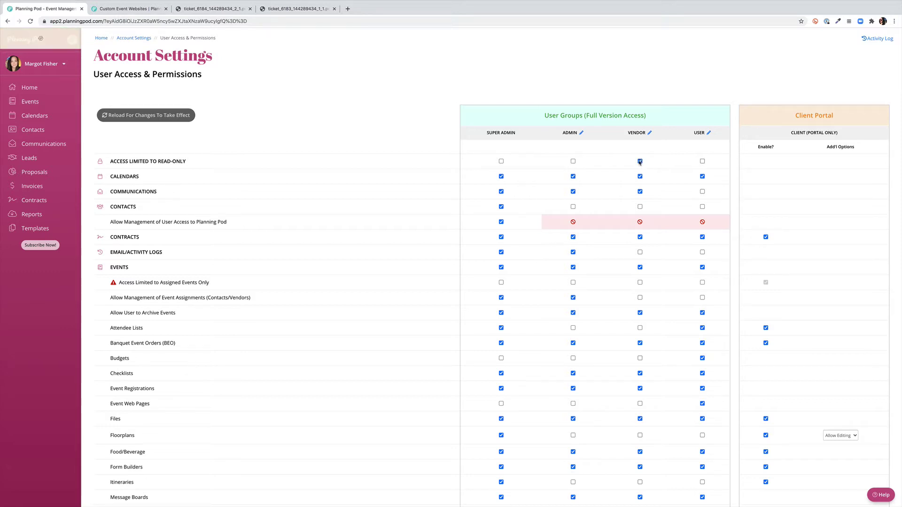
pyautogui.click(650, 133)
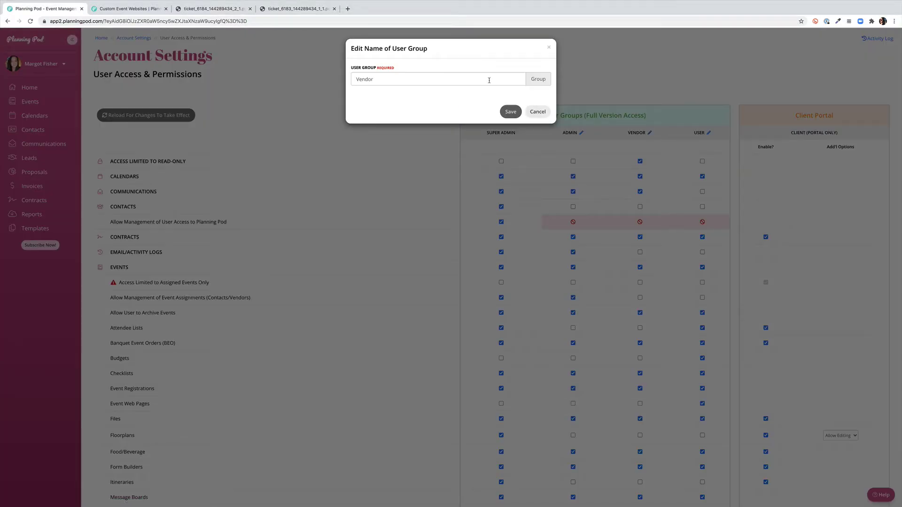
# Keep the group name Vendor and limit Vendor to Assigned Events Only, accepting the warning
pyautogui.click(512, 113)
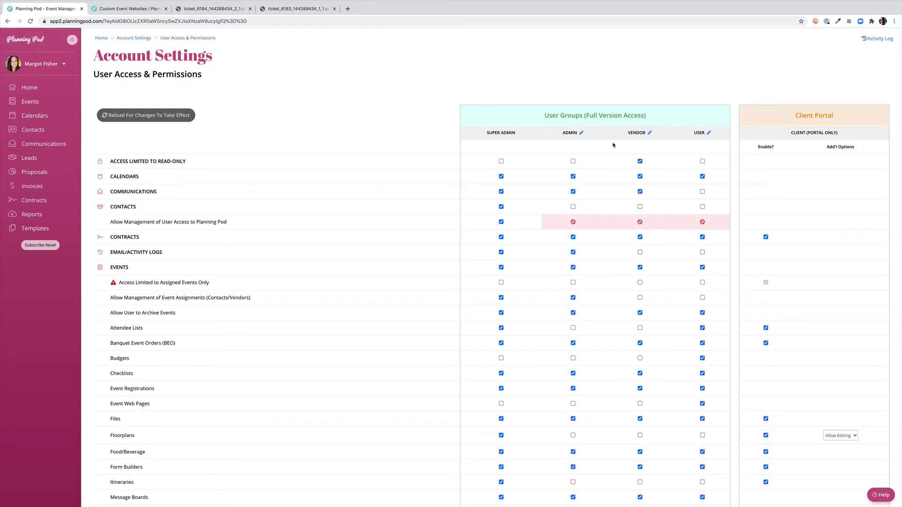
pyautogui.scroll(-1, 613, 145)
pyautogui.scroll(-1, 613, 146)
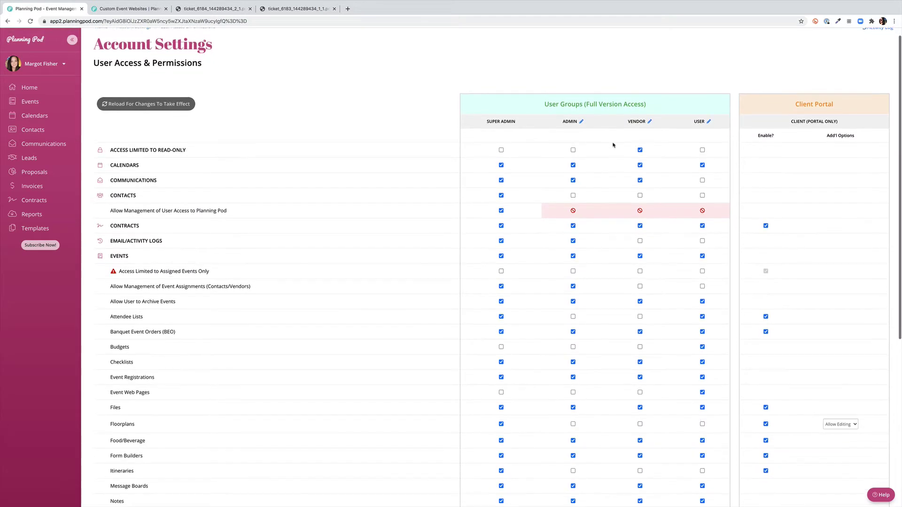
pyautogui.scroll(-5, 613, 145)
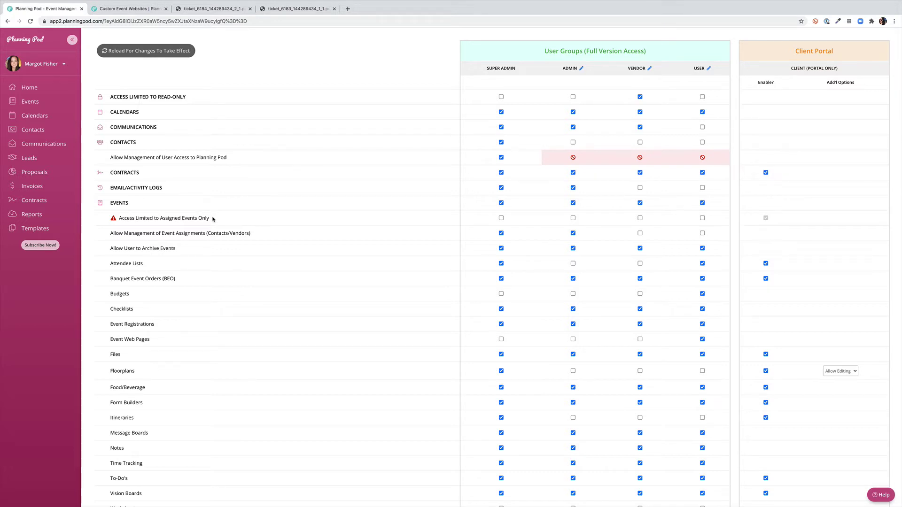
pyautogui.click(640, 218)
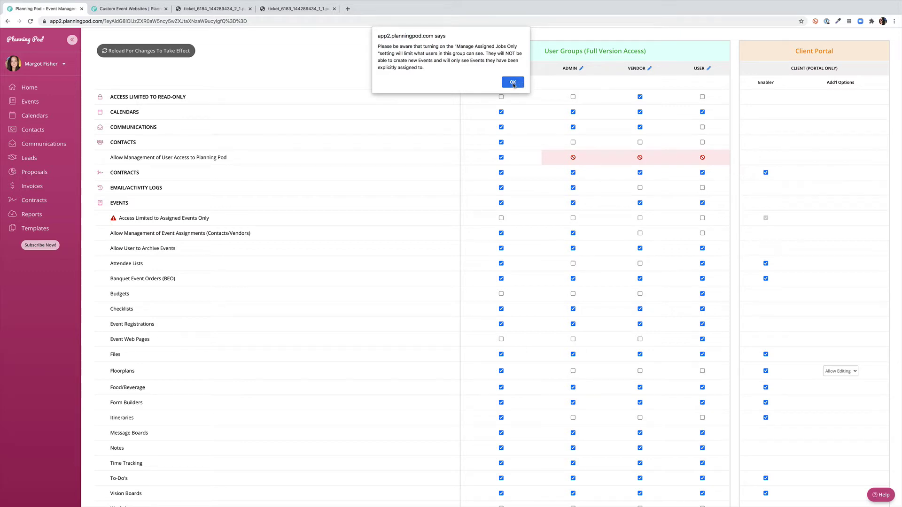
pyautogui.click(512, 83)
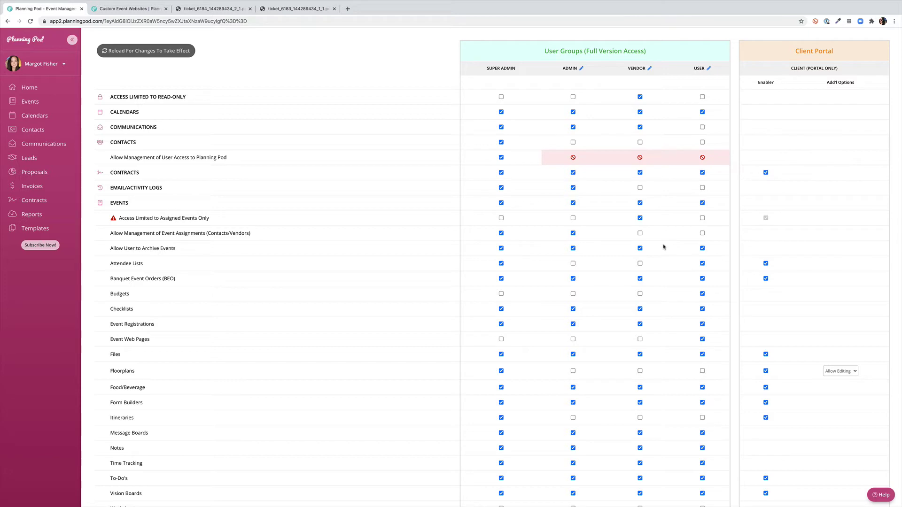
pyautogui.scroll(-2, 642, 261)
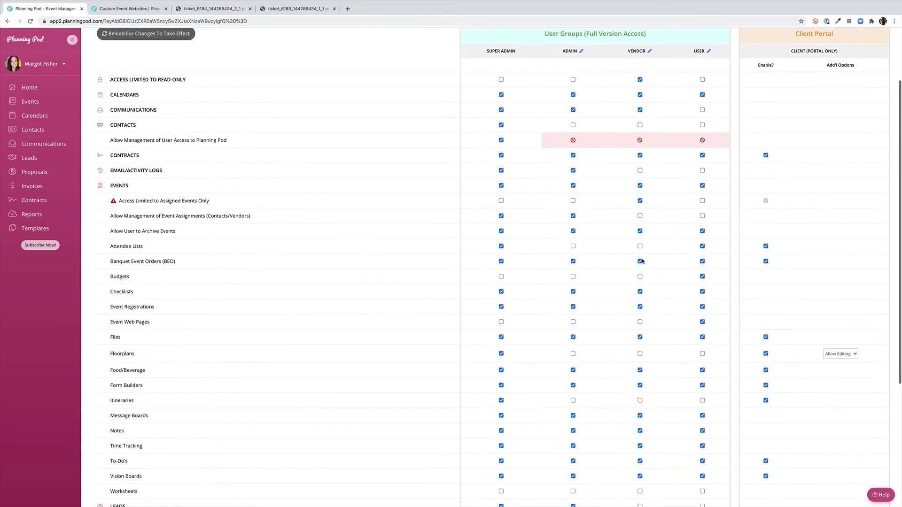
pyautogui.scroll(-1, 642, 261)
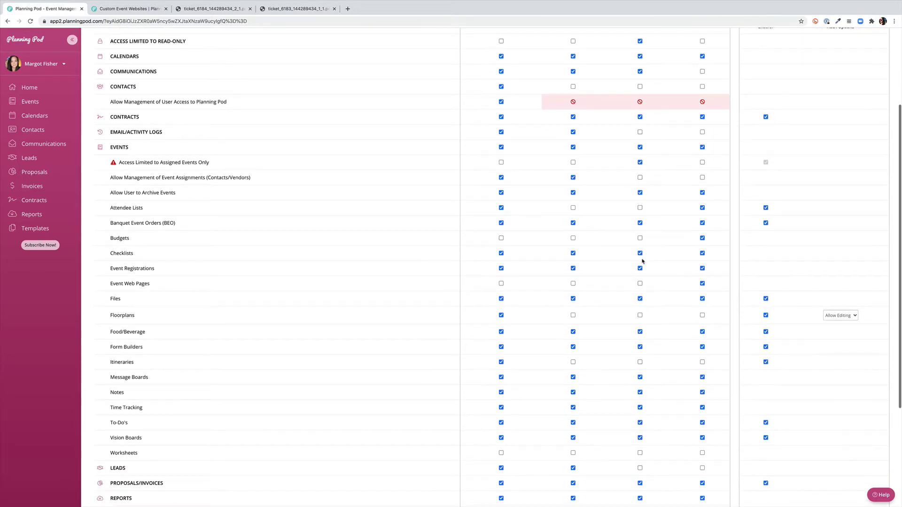
pyautogui.scroll(3, 643, 262)
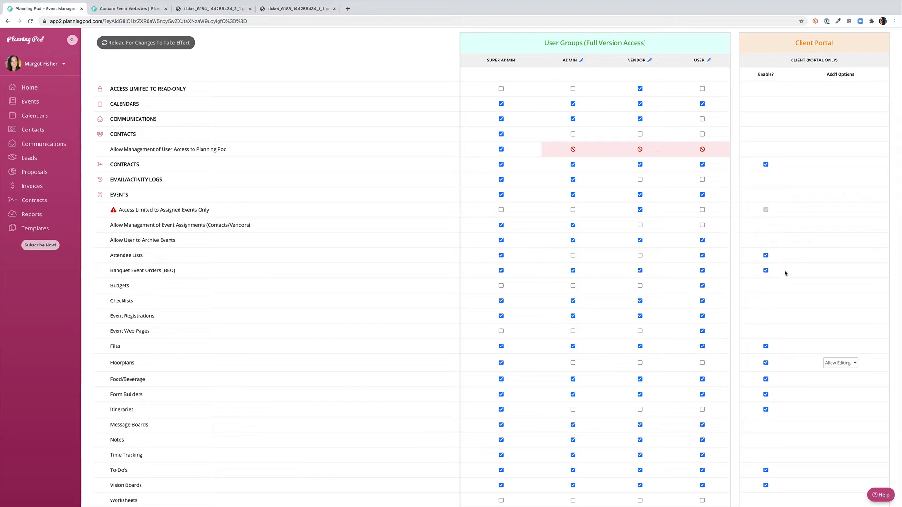
# Keep Vendor's Floorplans portal access set to Allow Editing
pyautogui.scroll(-3, 785, 273)
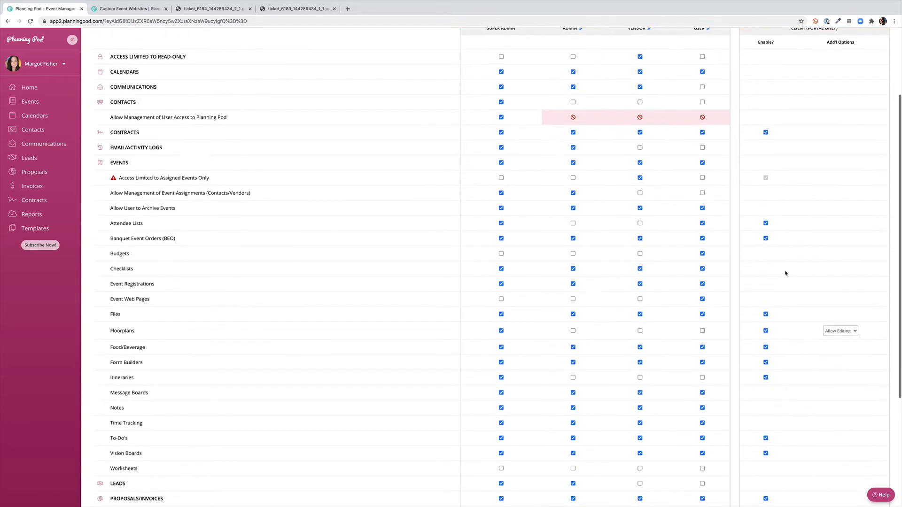
pyautogui.scroll(-2, 785, 273)
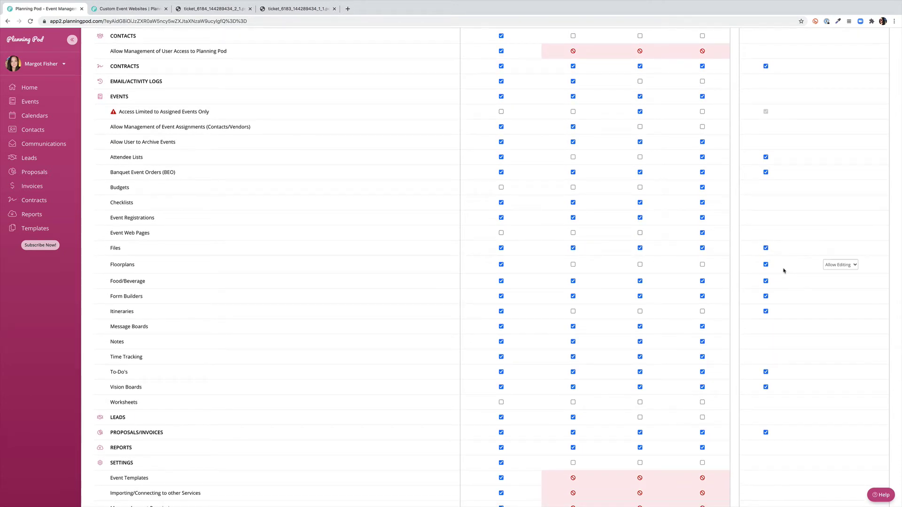
pyautogui.click(855, 265)
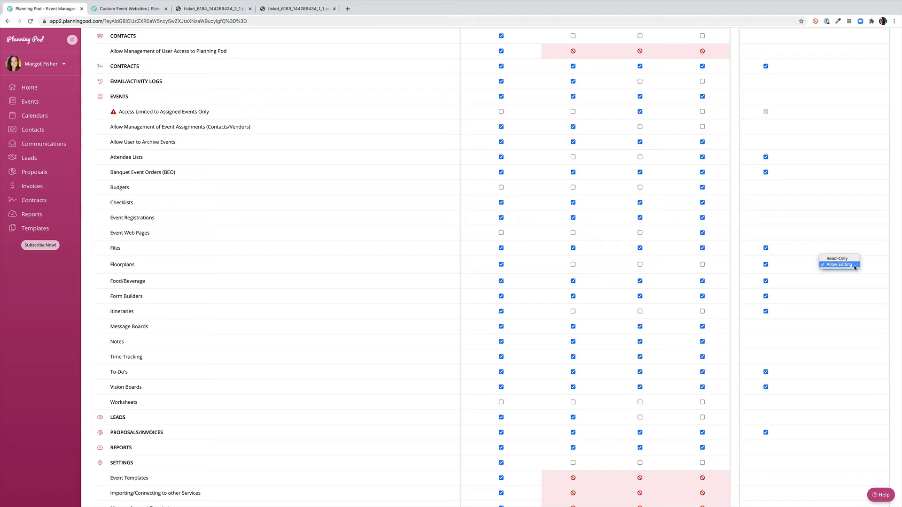
pyautogui.click(845, 286)
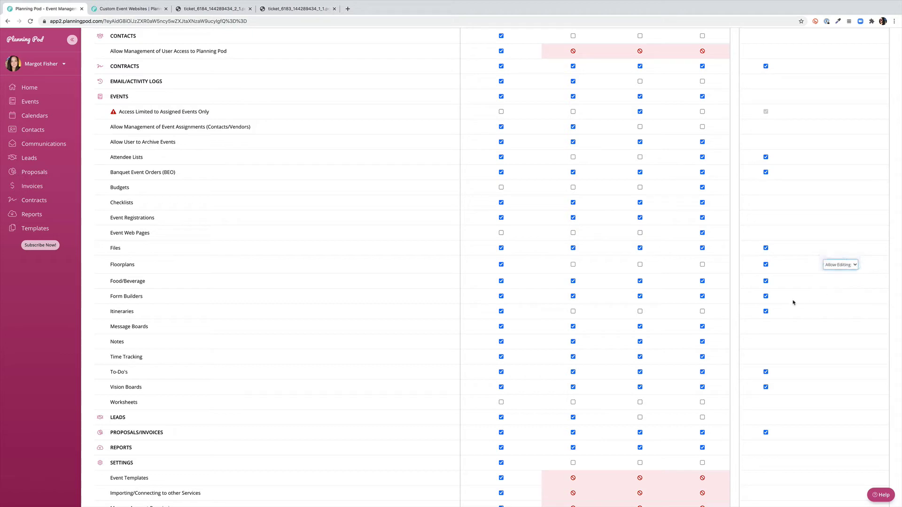
# Reload the permissions page so the Vendor changes take effect
pyautogui.scroll(-2, 793, 302)
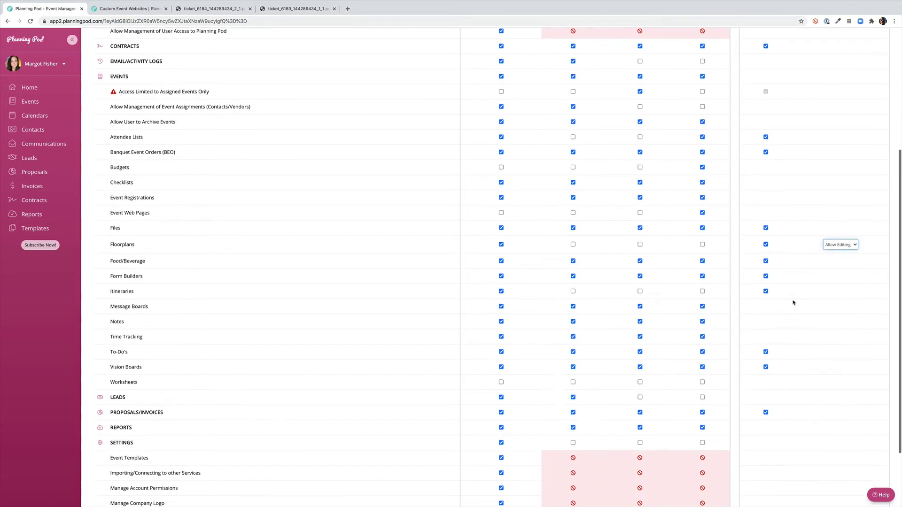
pyautogui.scroll(-2, 793, 303)
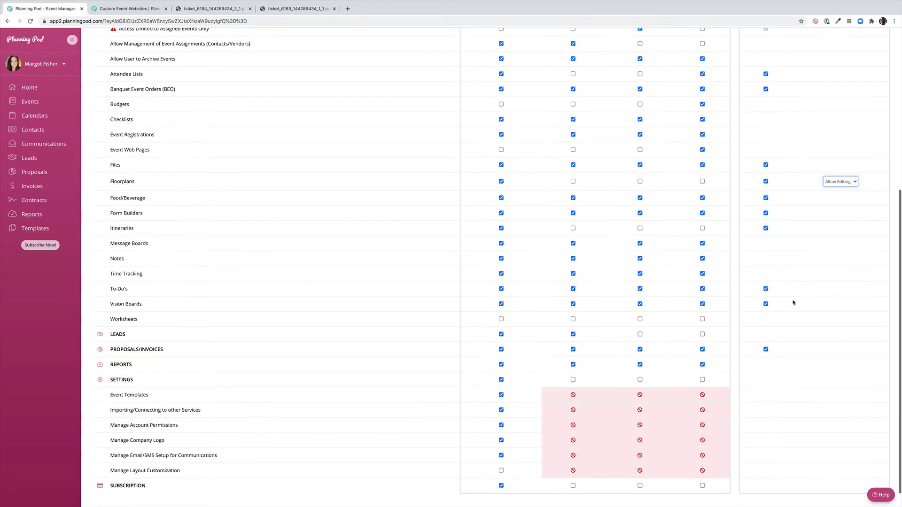
pyautogui.scroll(-1, 793, 302)
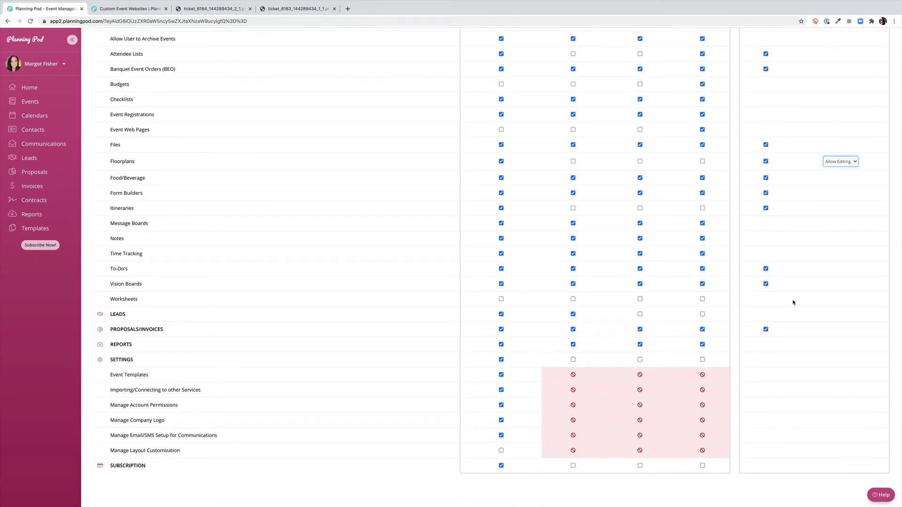
pyautogui.scroll(10, 793, 303)
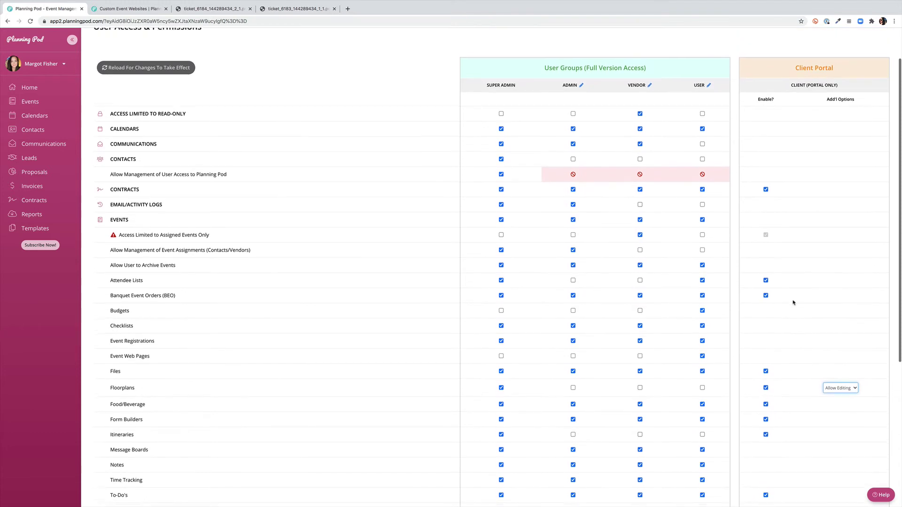
pyautogui.scroll(3, 793, 302)
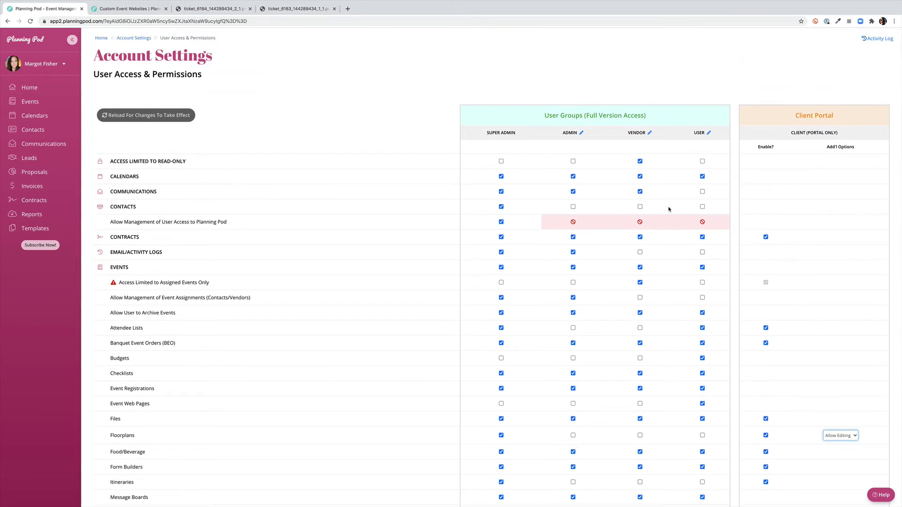
pyautogui.click(165, 118)
# Create a new contact by entering their first name, last name and e-mail address and saving
pyautogui.click(33, 129)
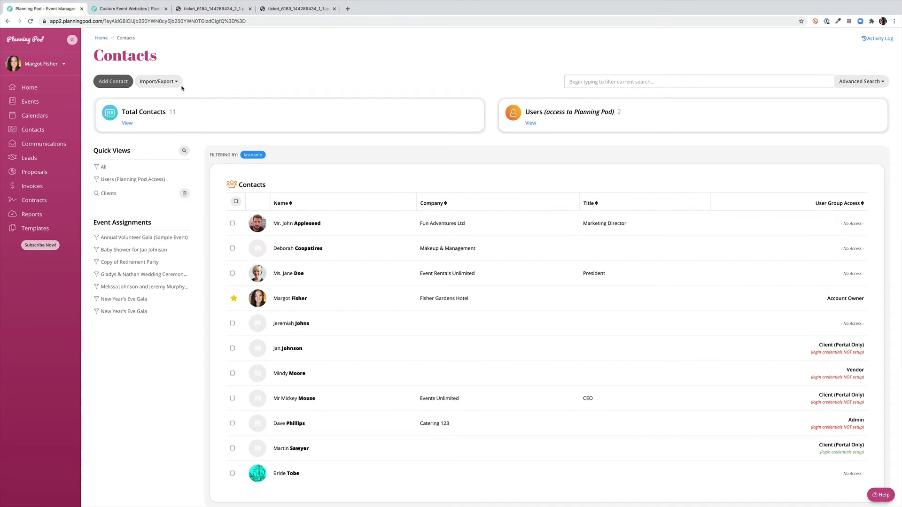
pyautogui.click(115, 82)
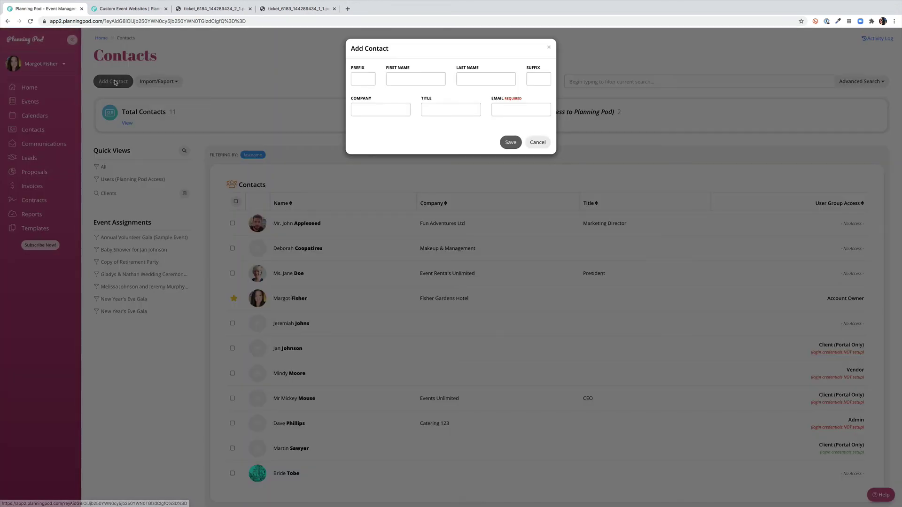
pyautogui.click(425, 78)
pyautogui.write('Don')
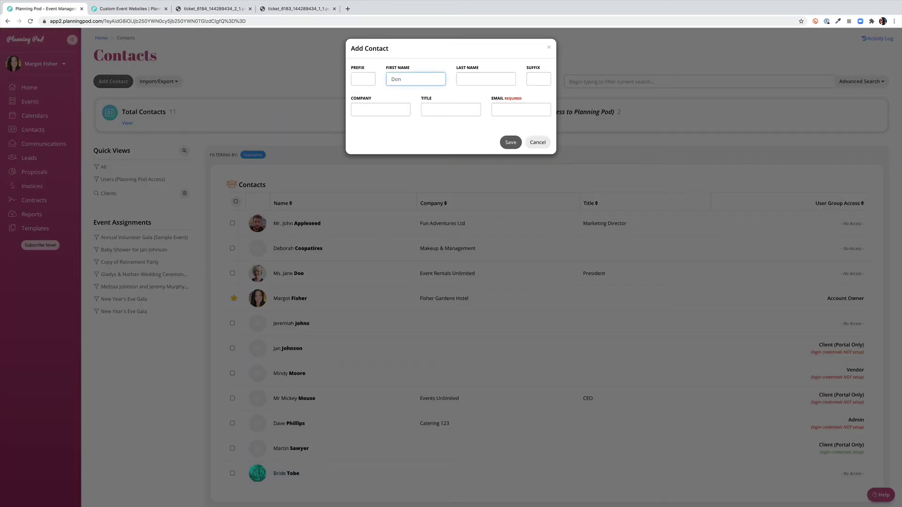
pyautogui.write('ald')
pyautogui.press('Tab')
pyautogui.write('Duck')
pyautogui.press('Tab')
pyautogui.press('Tab')
pyautogui.press('Tab')
pyautogui.press('Tab')
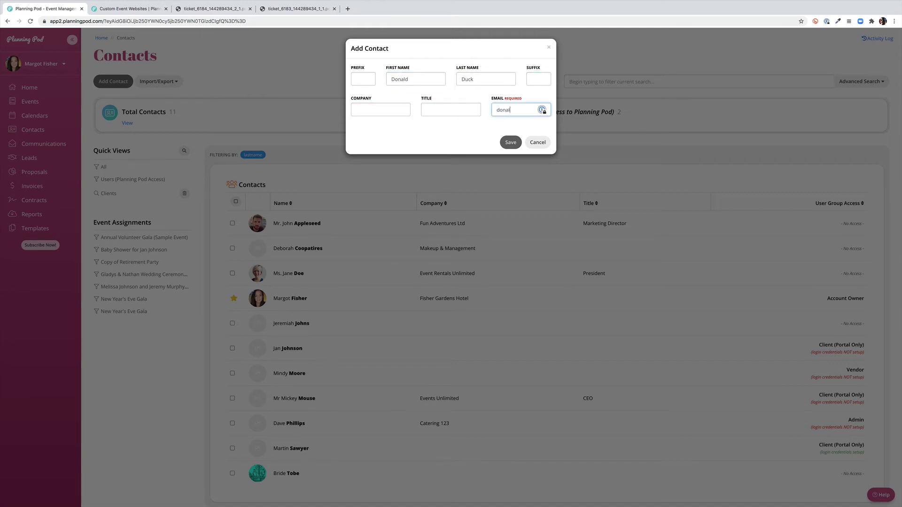
pyautogui.click(511, 143)
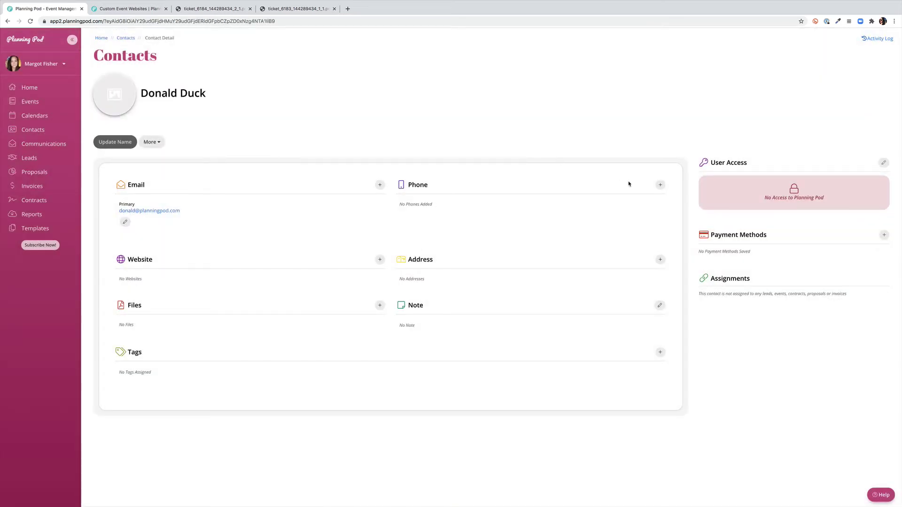
# Set the new contact's User Access to Super Admin and return to the Contacts list
pyautogui.click(883, 162)
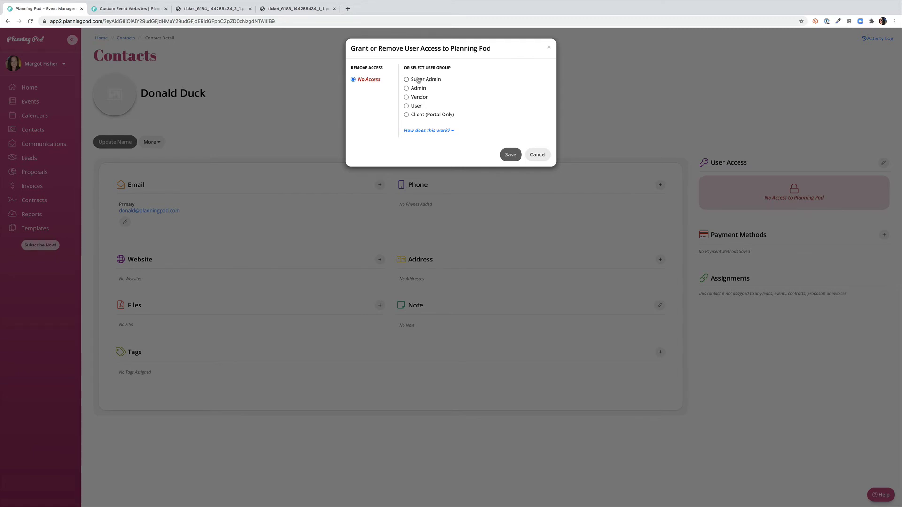
pyautogui.click(406, 80)
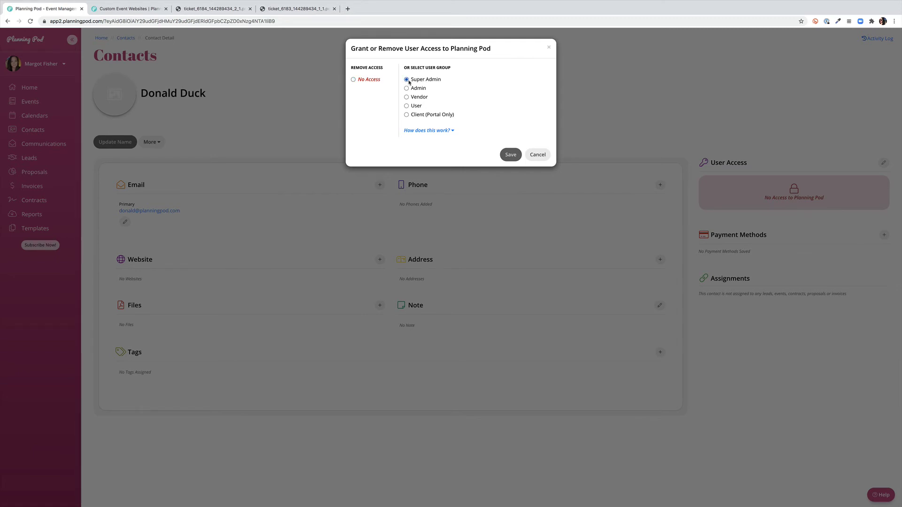
pyautogui.click(510, 156)
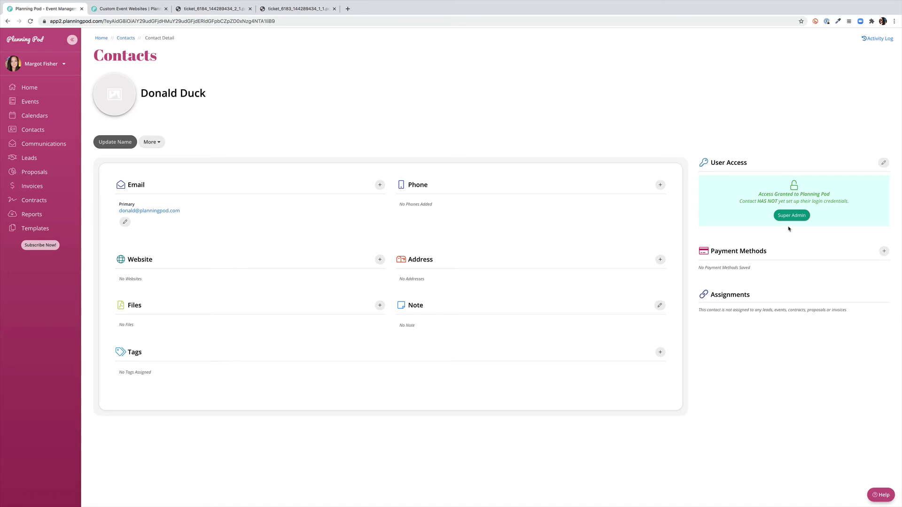
pyautogui.click(125, 38)
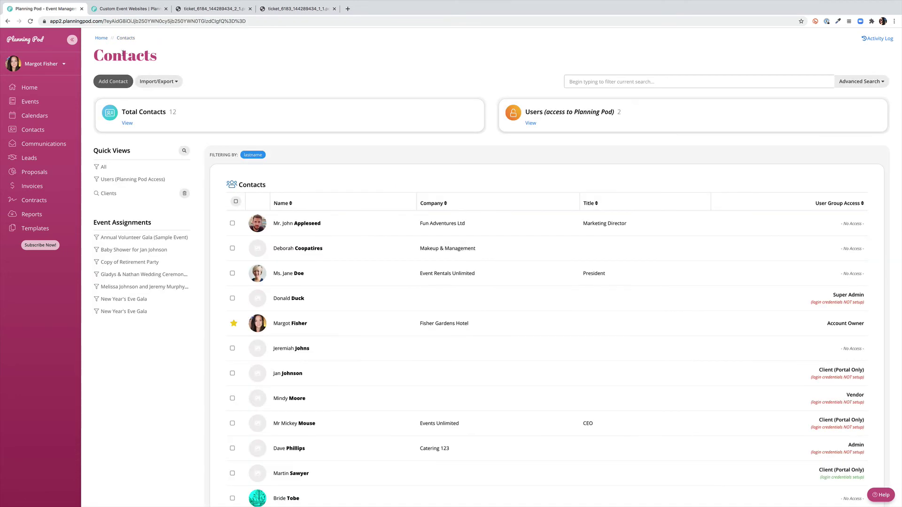
# Filter to Users (Planning Pod Access) and open the contact with Client (Portal Only) access
pyautogui.click(131, 180)
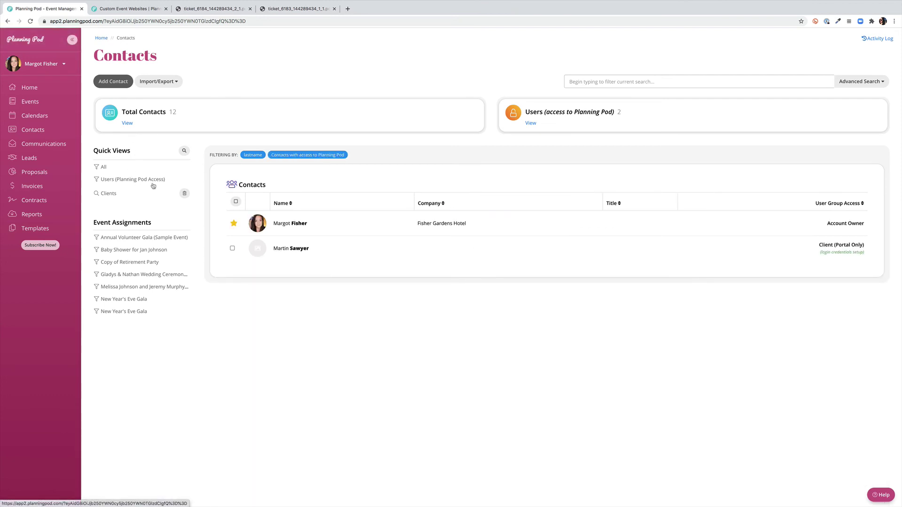
pyautogui.click(813, 254)
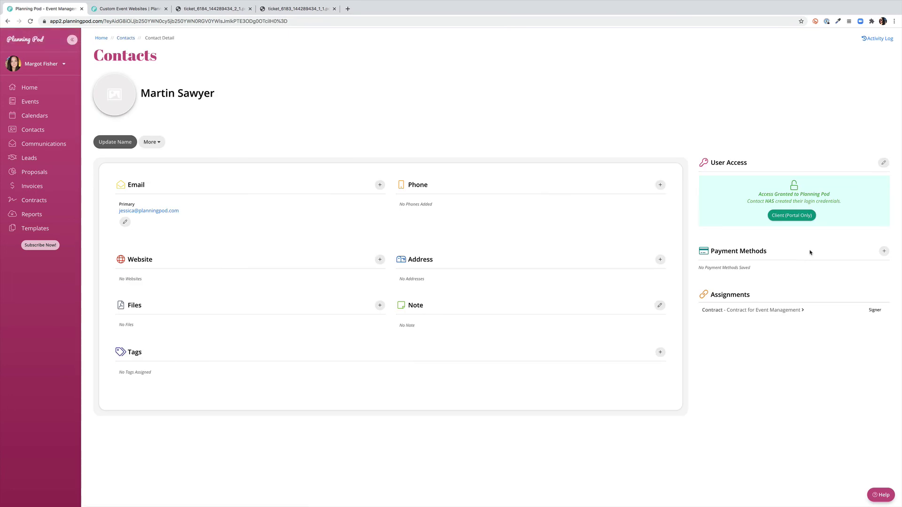
# Change this contact's access to User, leaving credential resend at No, and save
pyautogui.click(884, 163)
pyautogui.click(407, 105)
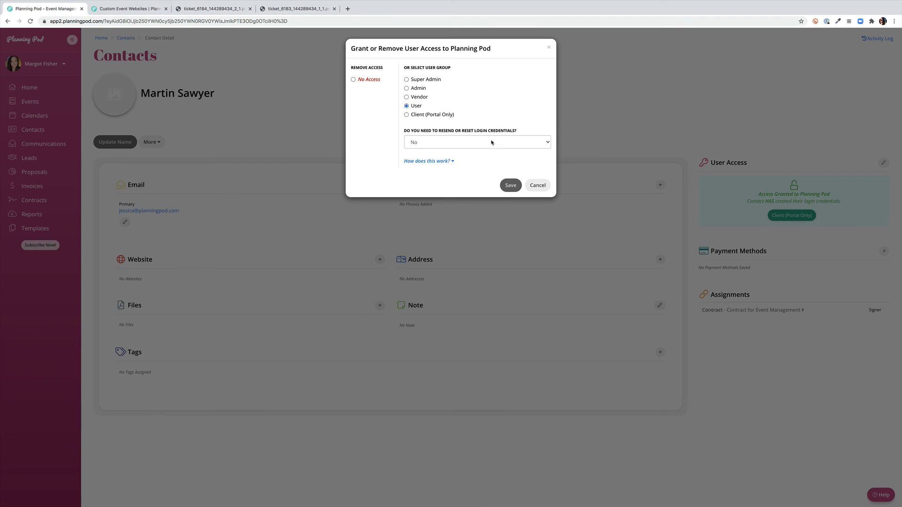
pyautogui.click(492, 142)
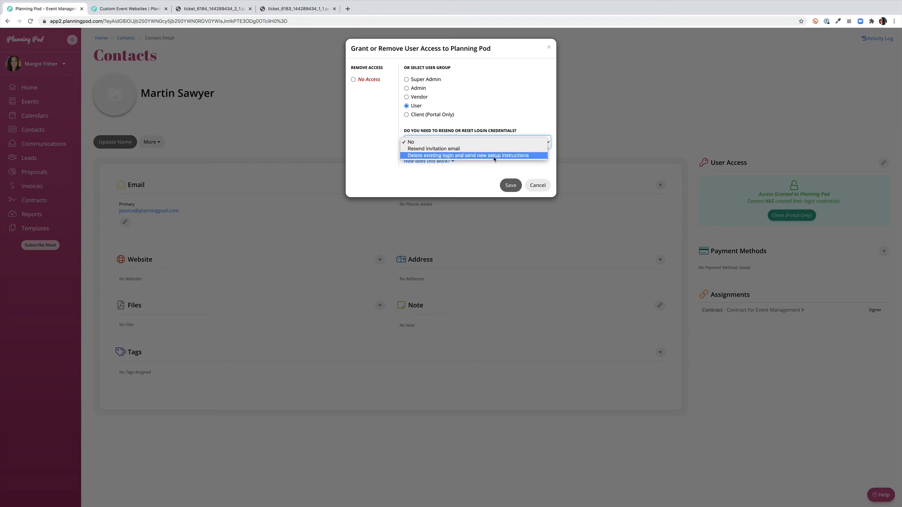
pyautogui.click(500, 187)
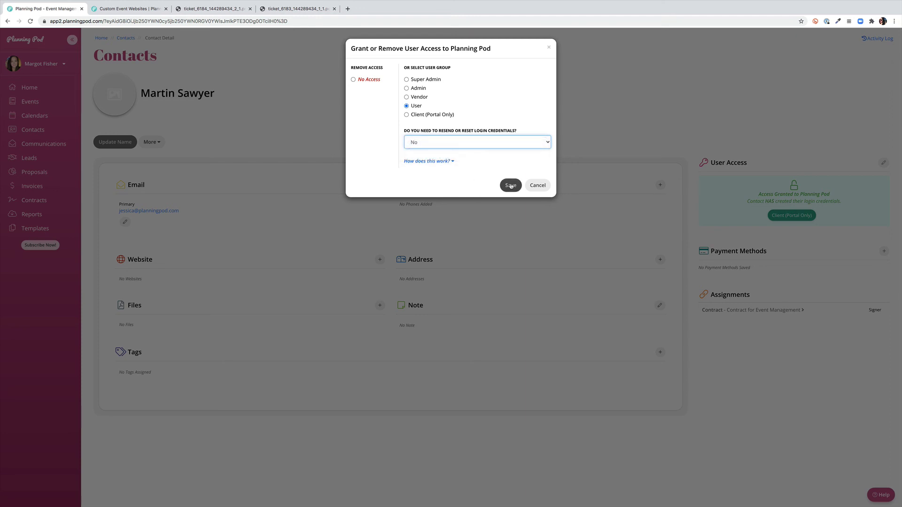
pyautogui.click(510, 185)
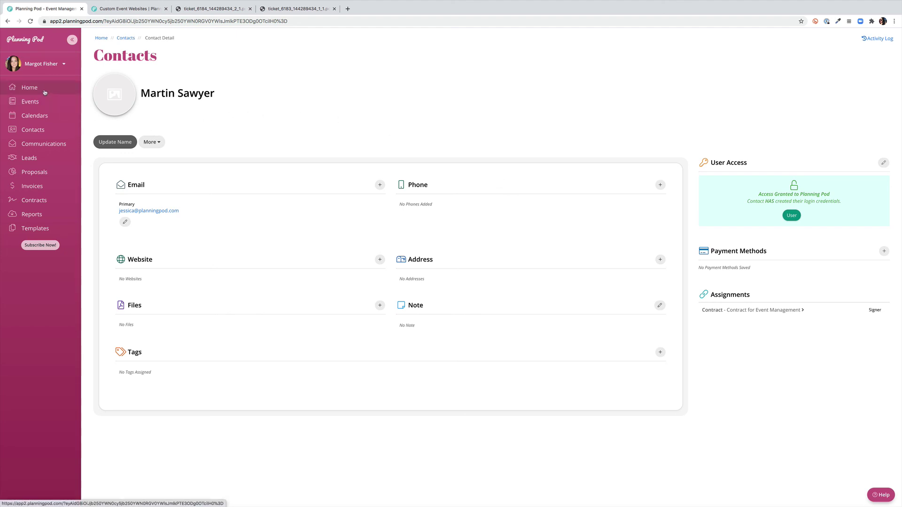
# Return to the Contacts list from the sidebar
pyautogui.click(41, 134)
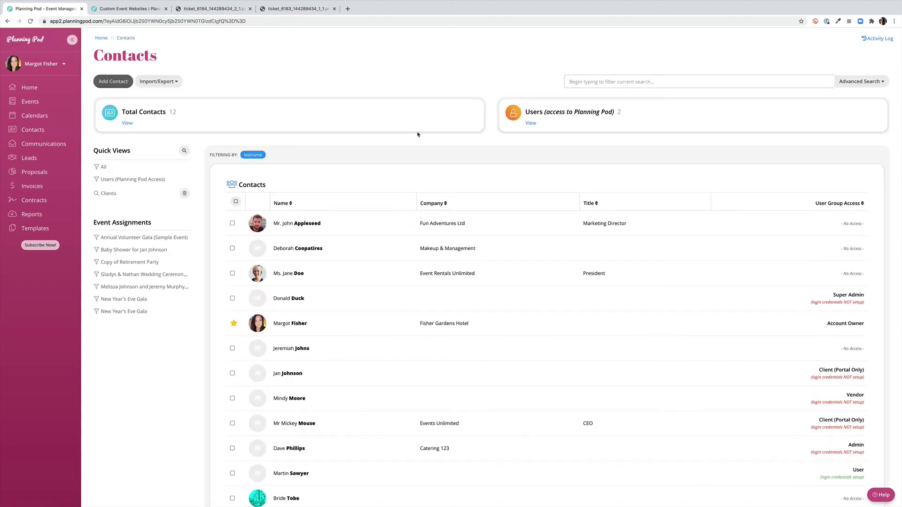